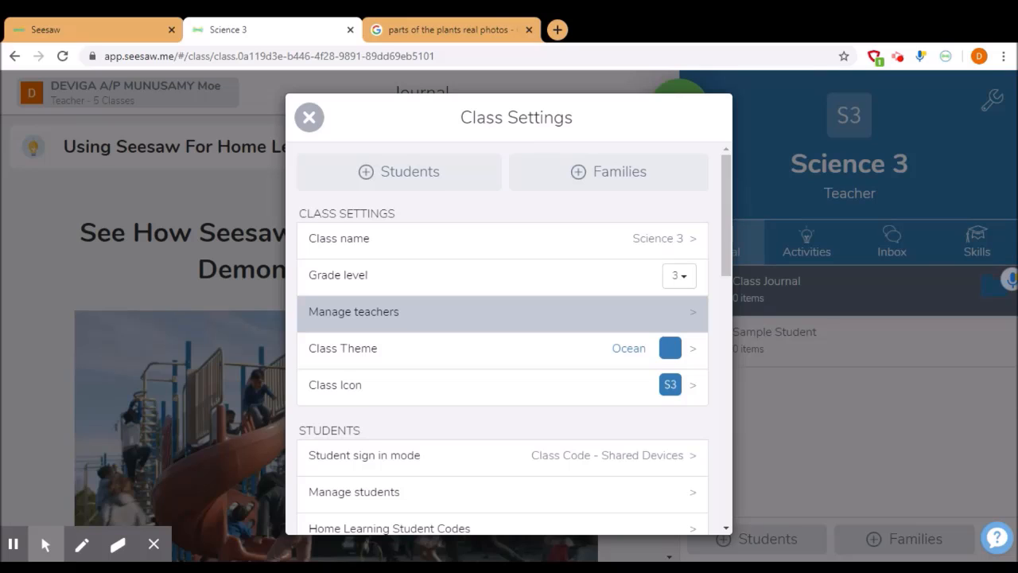
Look at the options for adding students and families to the class, and at the teacher management setting.
left_click(419, 183)
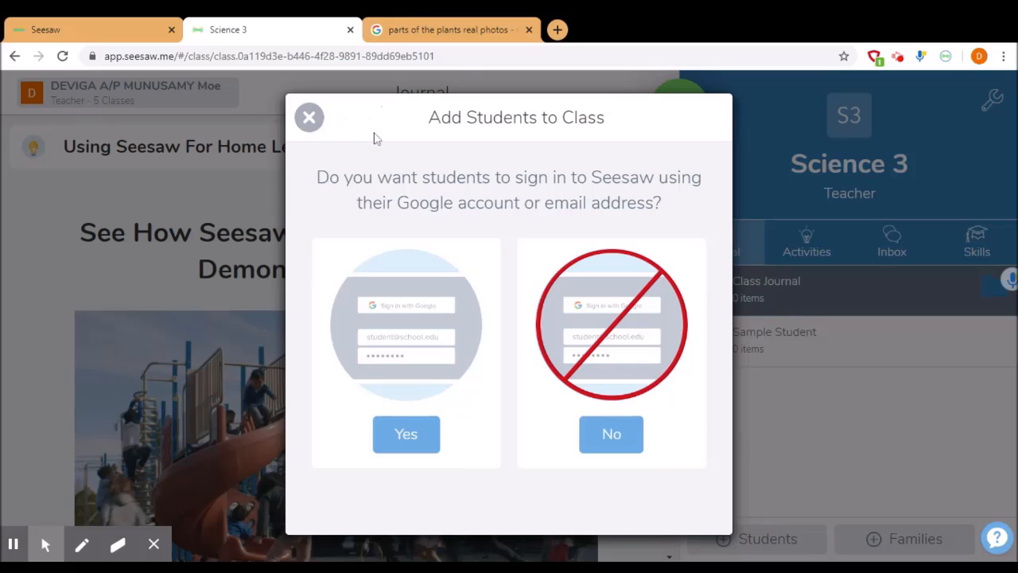
left_click(310, 118)
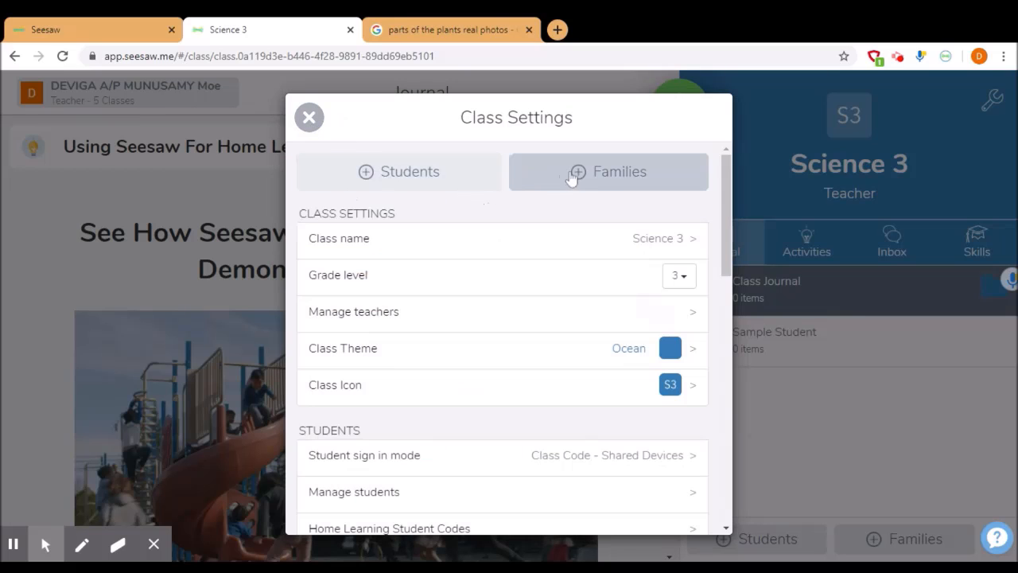
left_click(600, 180)
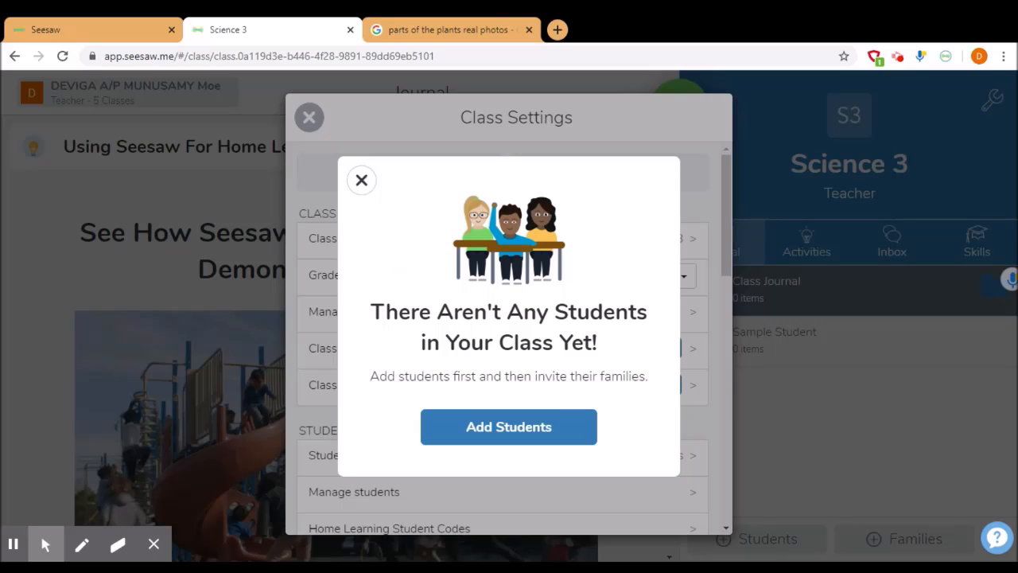
left_click(361, 180)
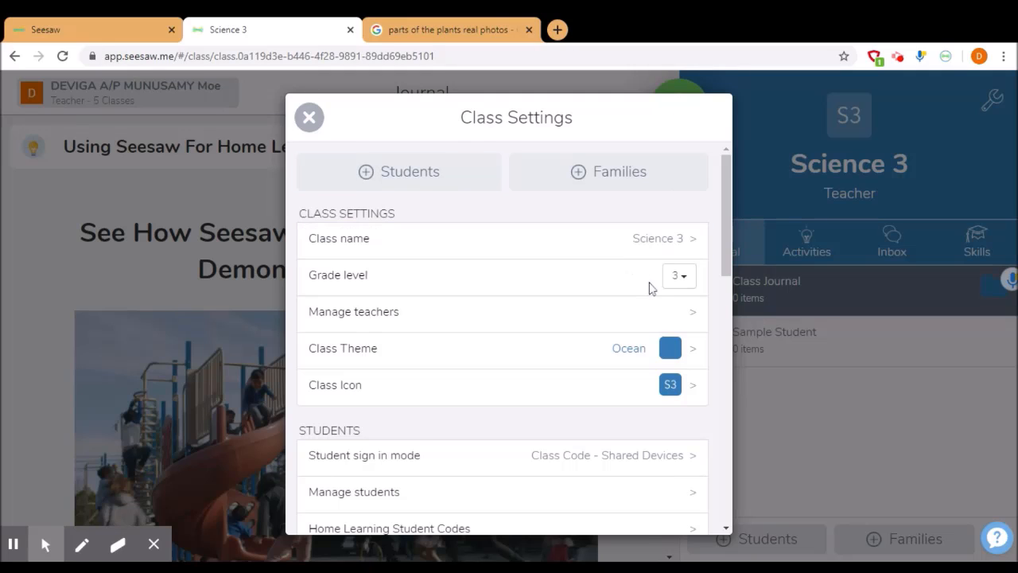
left_click(690, 318)
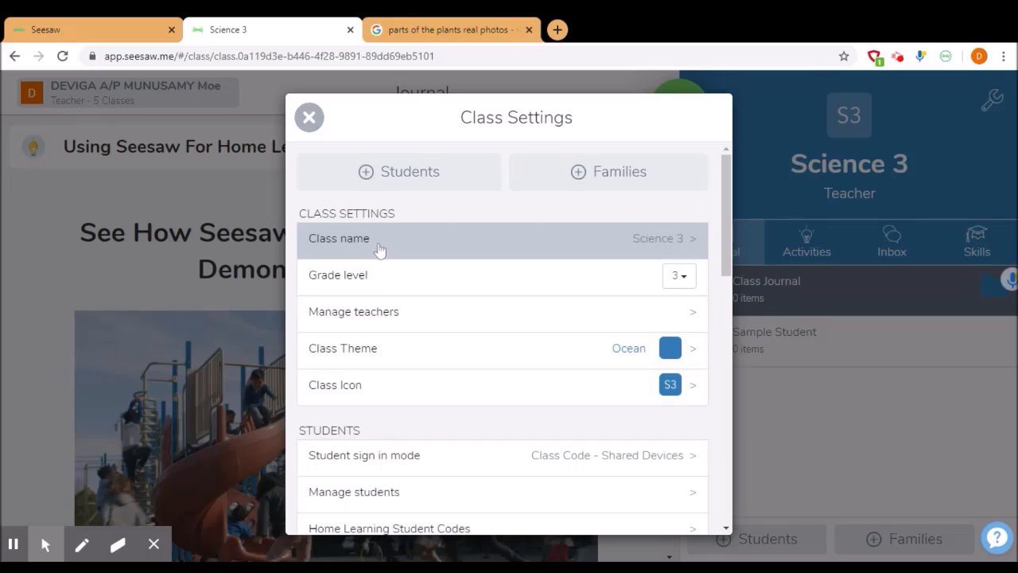
Change the class theme to the dark red Raspberry colour.
left_click(673, 356)
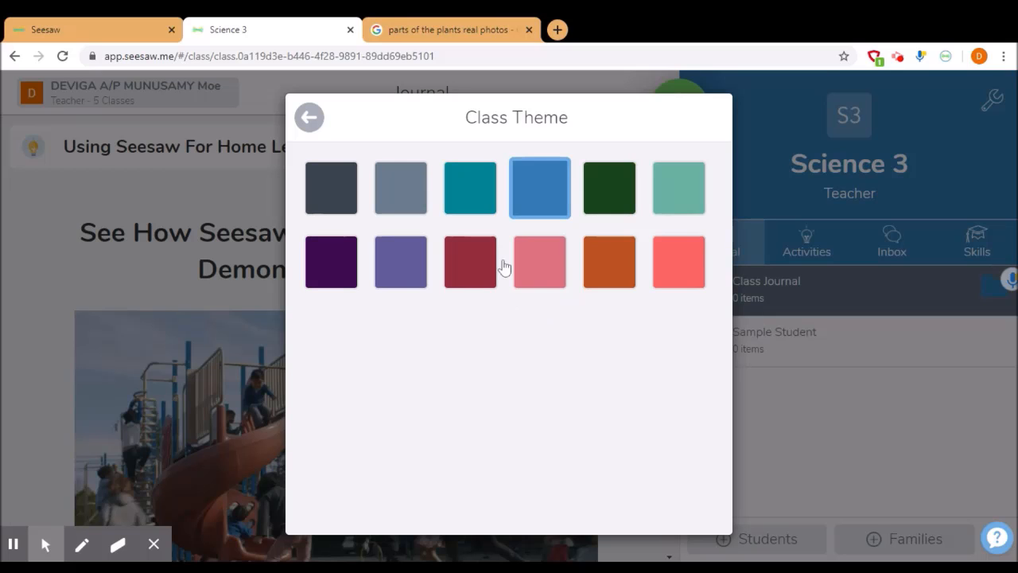
left_click(473, 265)
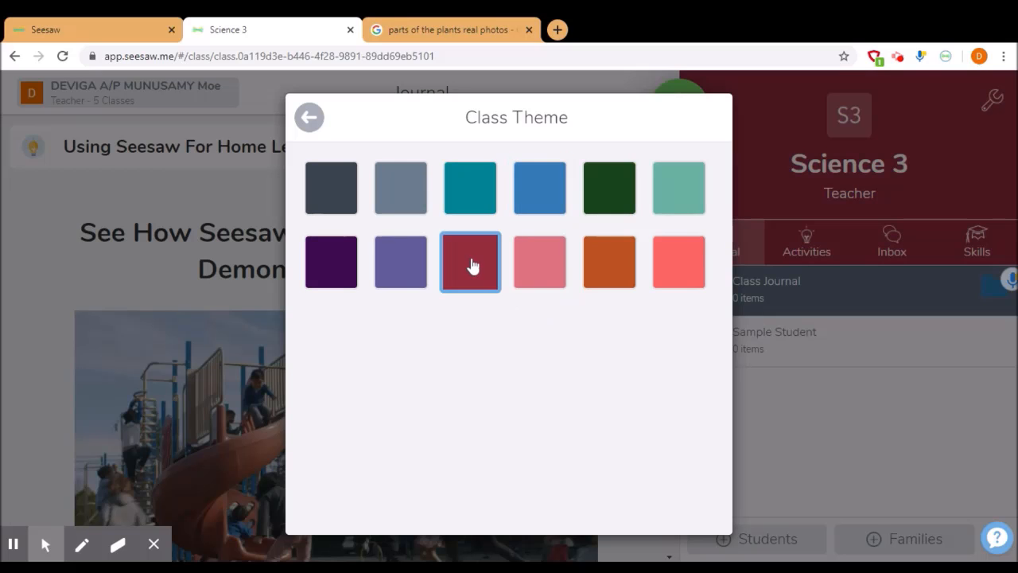
left_click(309, 117)
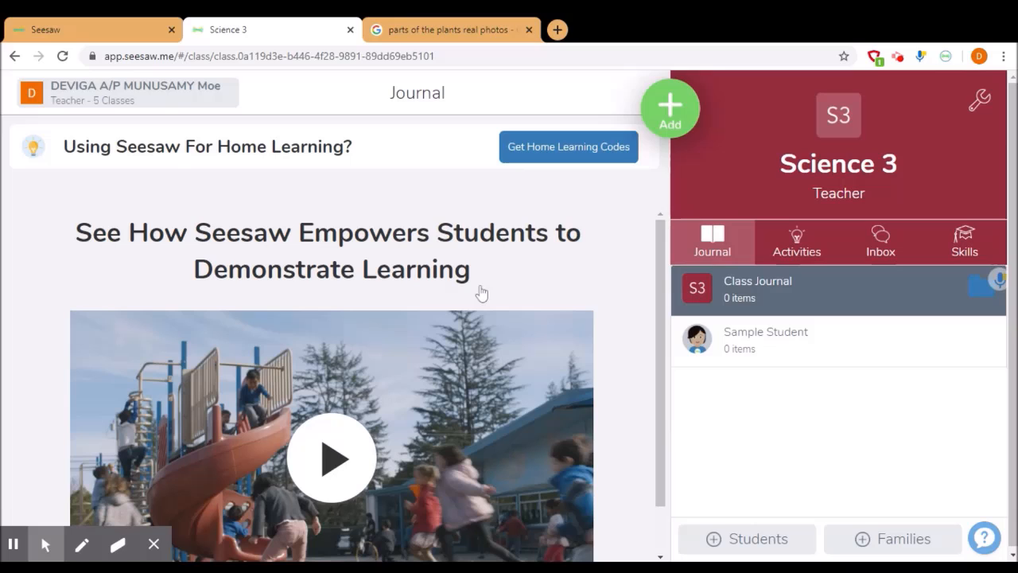
Set the class icon of Science 3 to the green science flask.
left_click(980, 96)
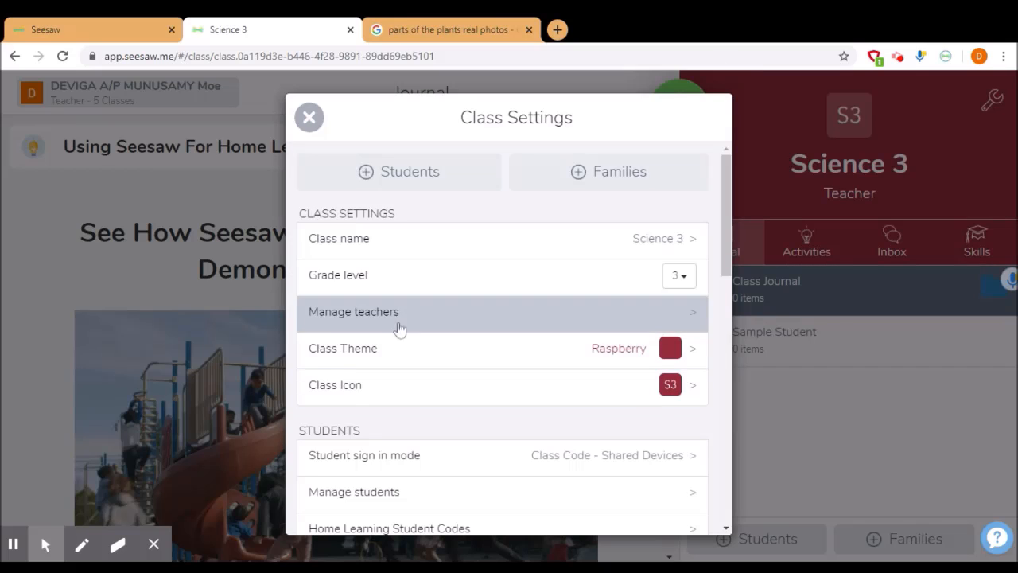
left_click(694, 389)
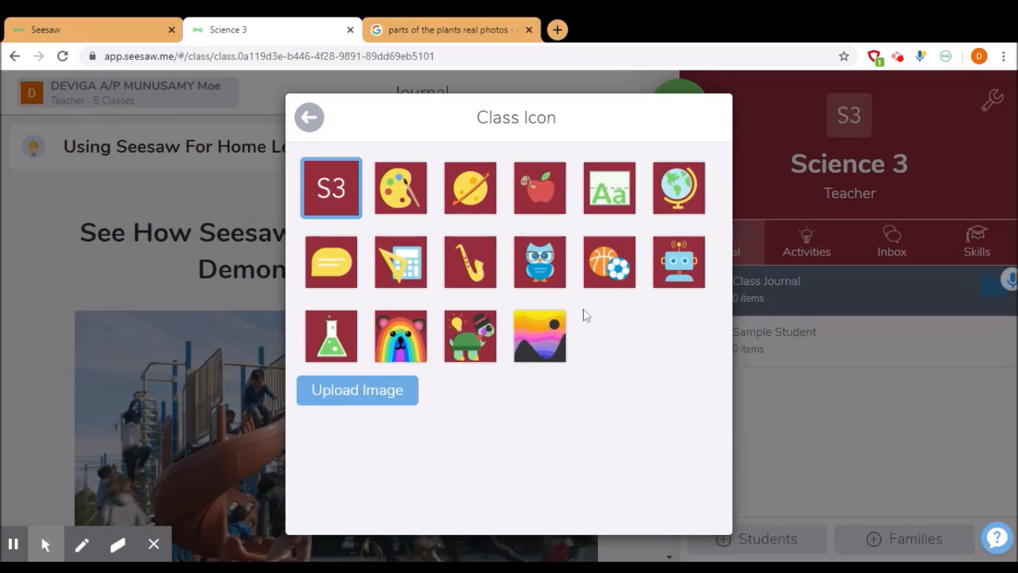
left_click(335, 349)
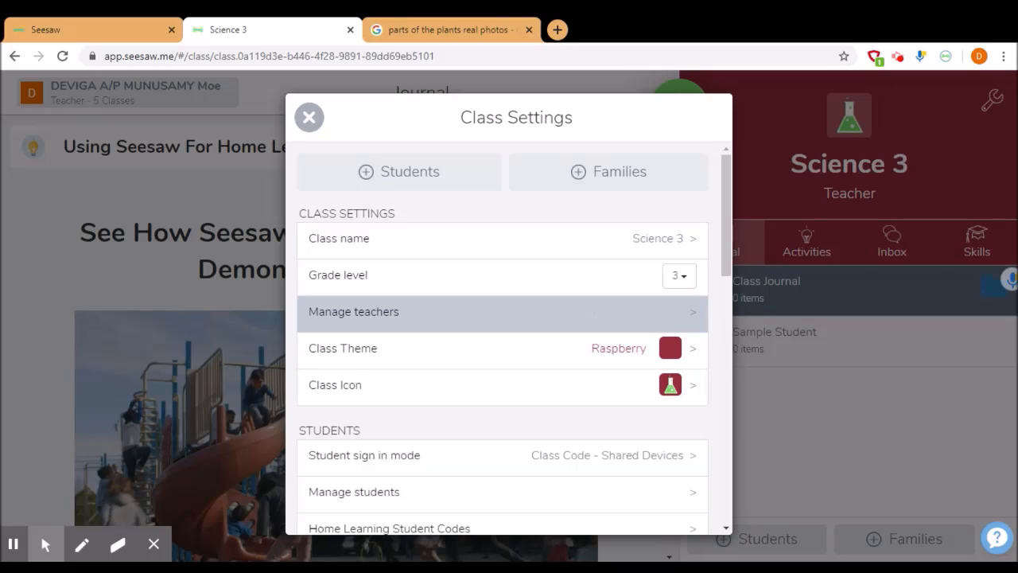
Change the student sign in mode to Email/Google and confirm the change.
scroll(611, 414, "down", 3)
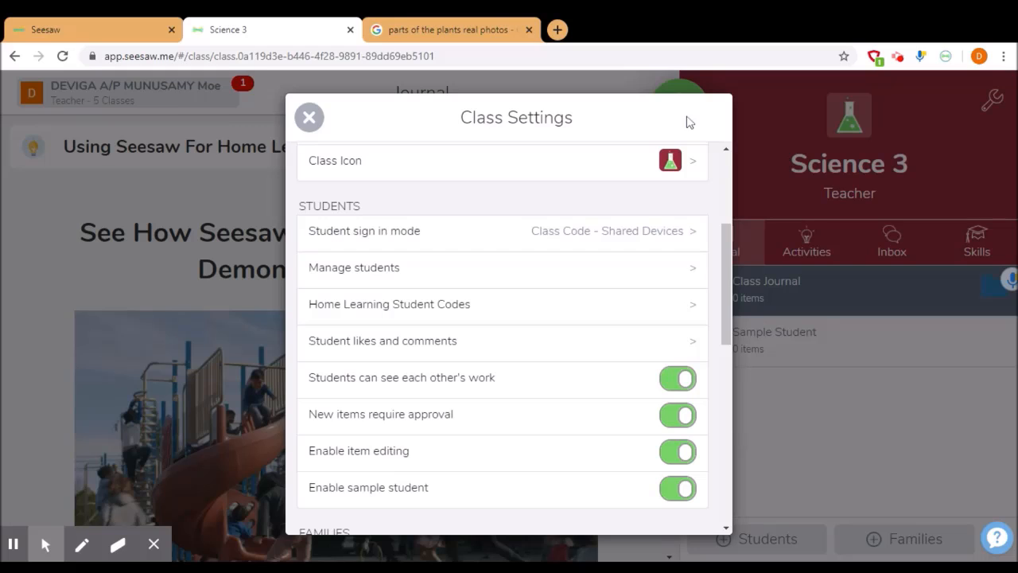
left_click(666, 241)
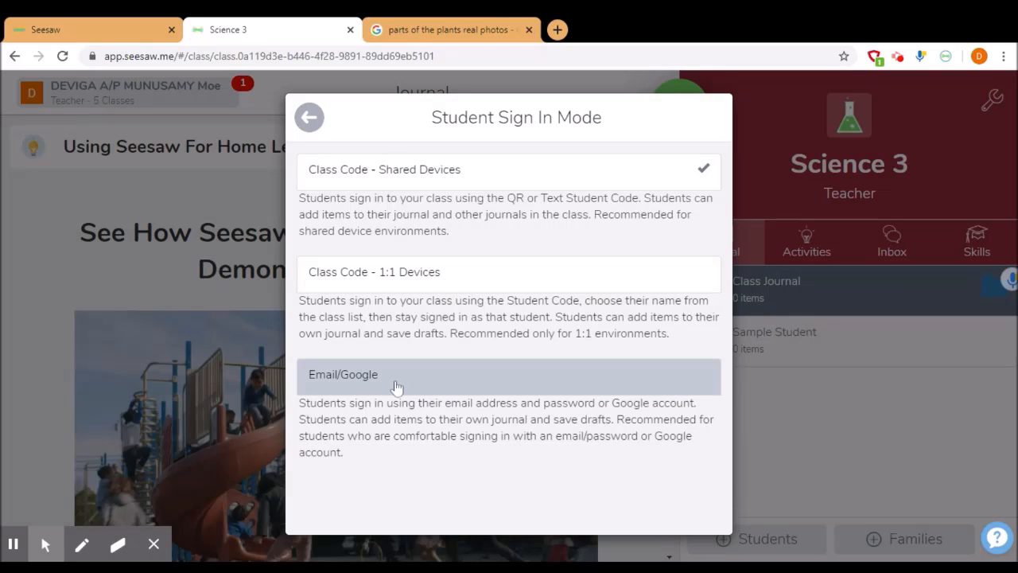
left_click(698, 384)
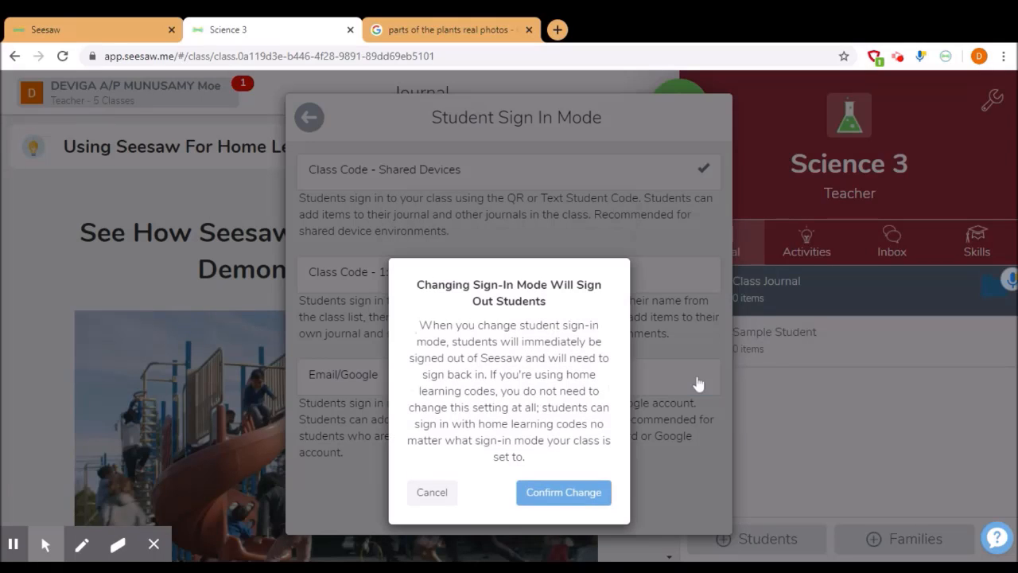
left_click(545, 501)
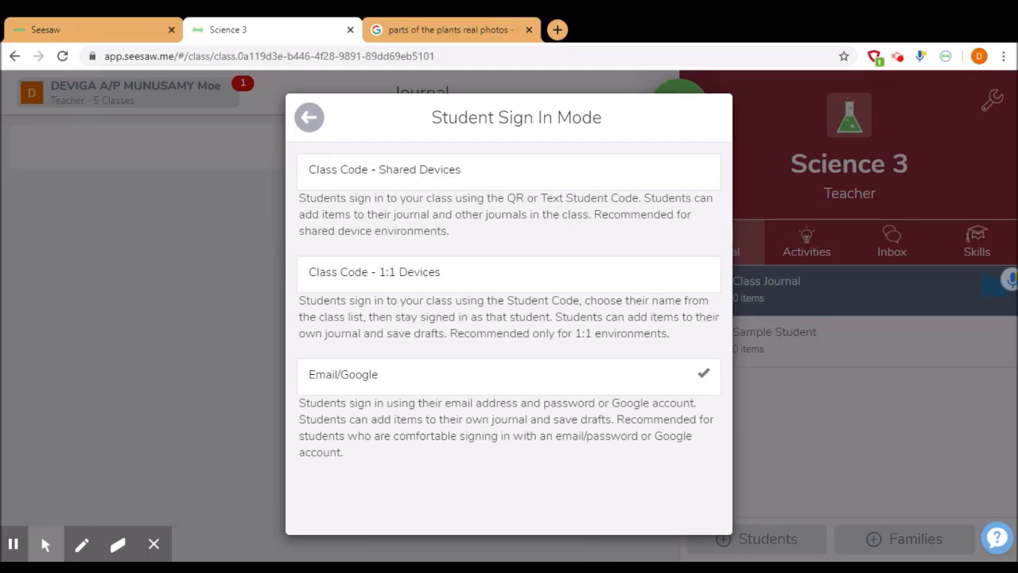
left_click(308, 119)
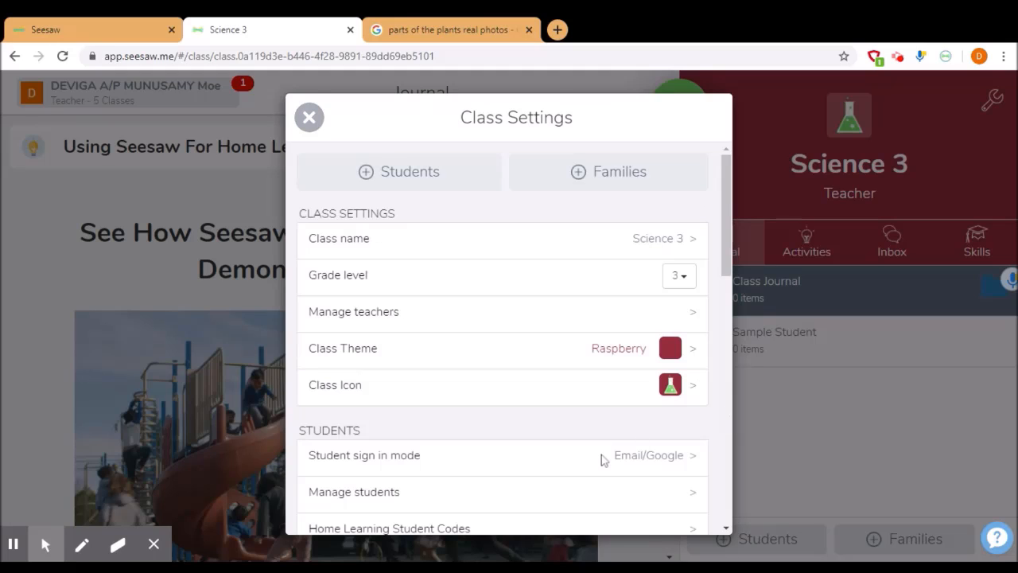
Review the class's student list and the print and download options for Home Learning Student Codes.
left_click(679, 498)
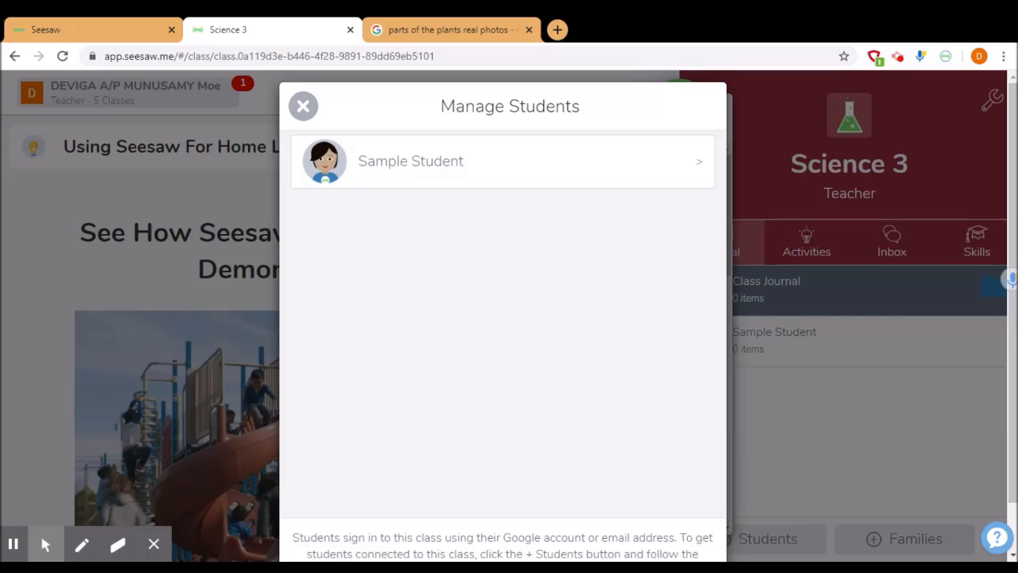
left_click(303, 106)
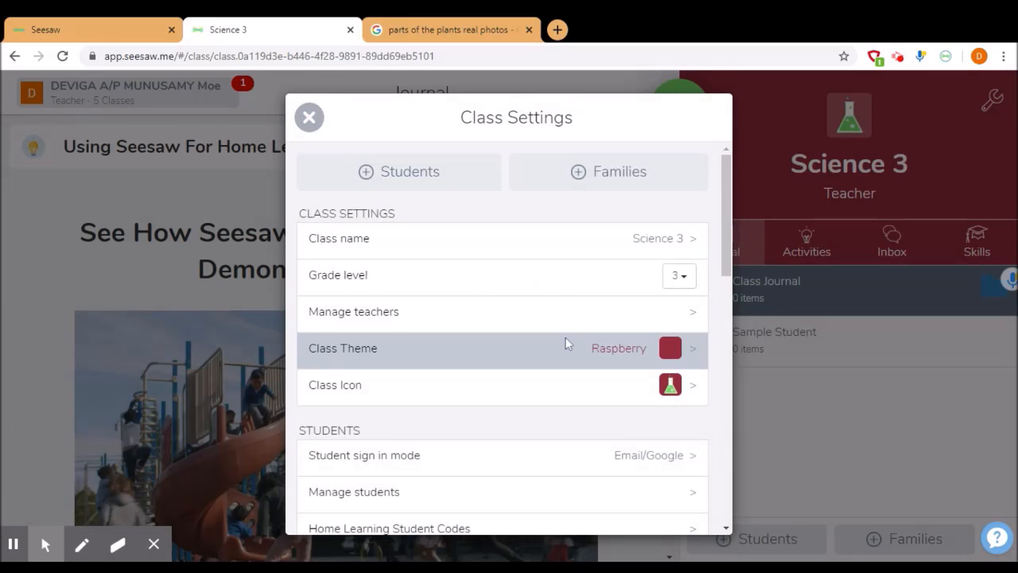
scroll(565, 343, "down", 1)
scroll(565, 343, "down", 3)
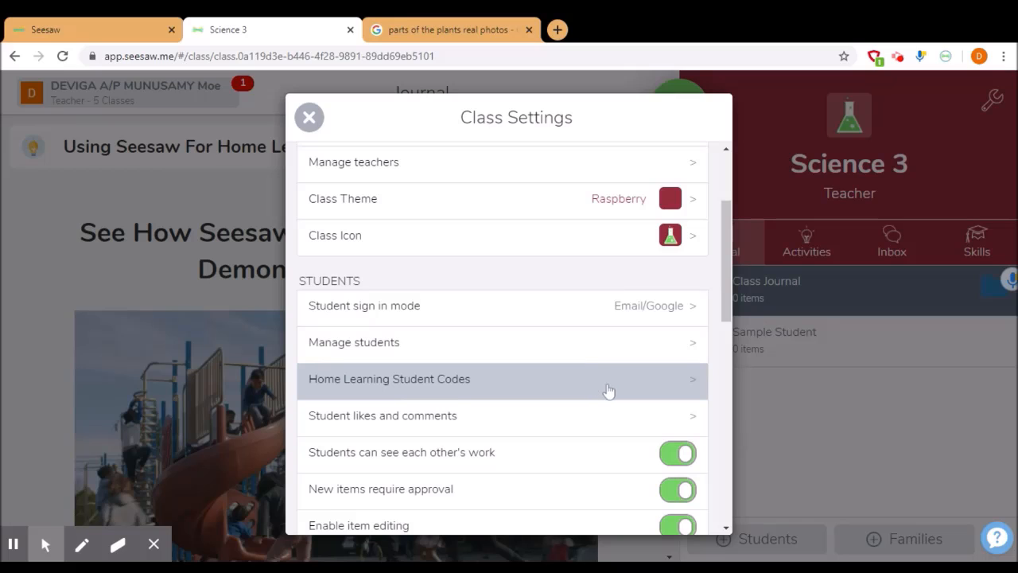
left_click(672, 381)
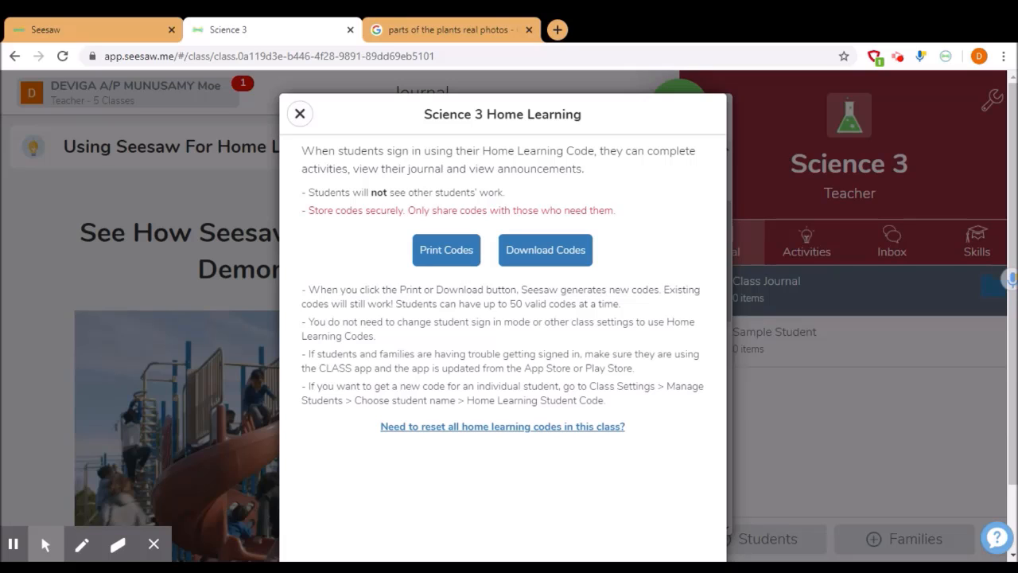
left_click(300, 114)
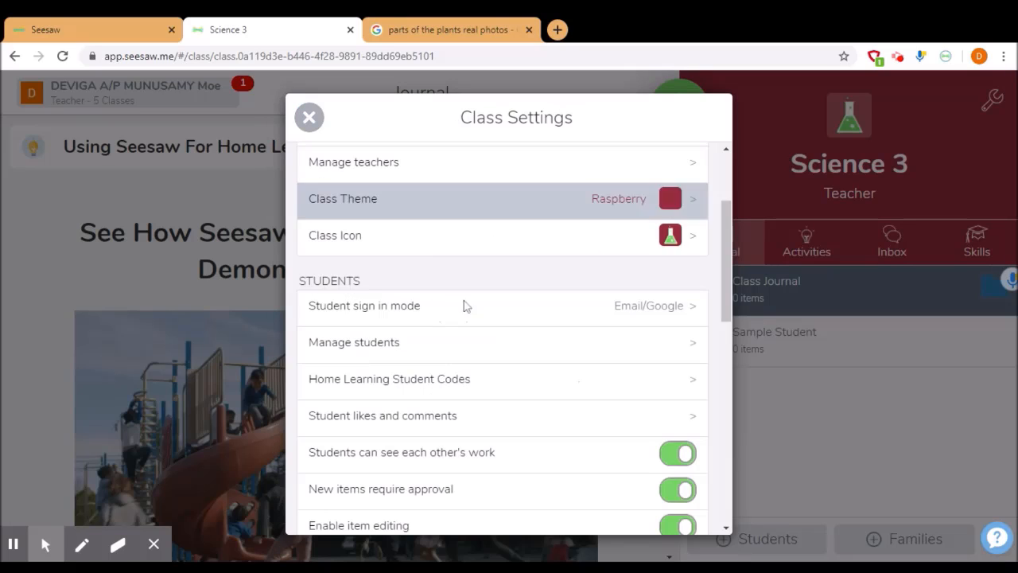
Review the class's student likes and comments settings without altering them.
scroll(536, 394, "down", 1)
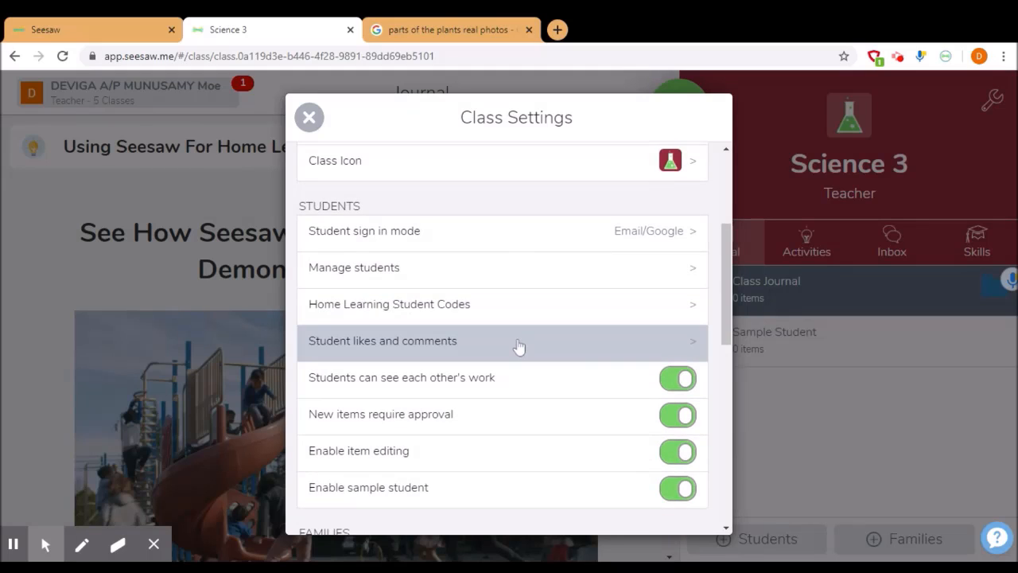
left_click(676, 346)
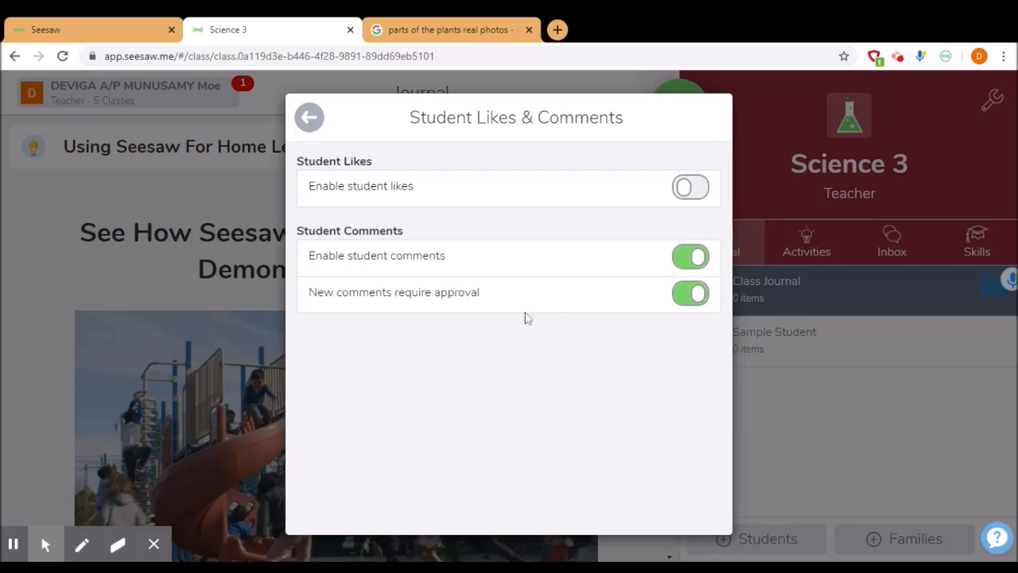
left_click(314, 120)
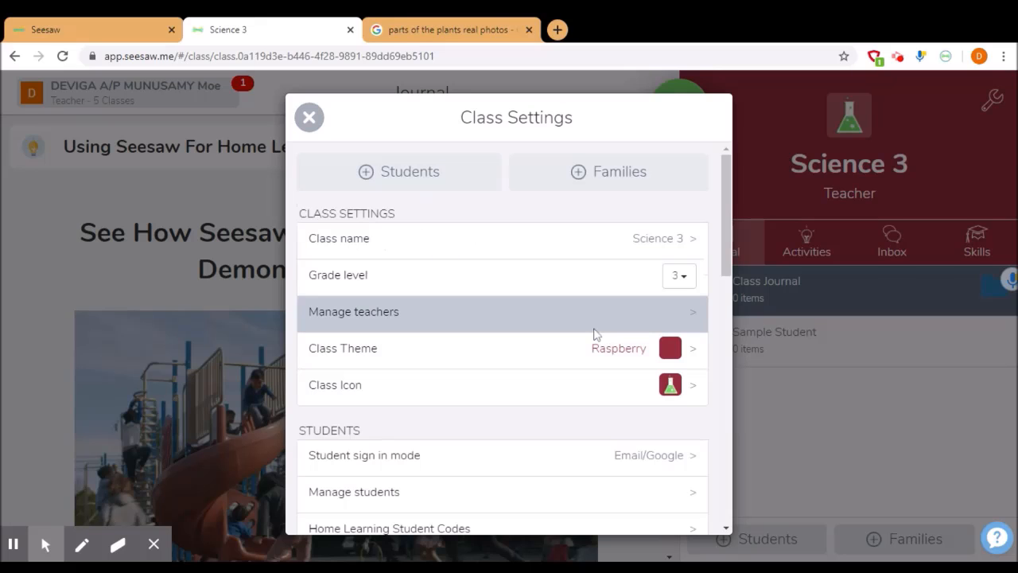
Turn off the setting that lets students see each other's work and confirm the change.
scroll(604, 339, "down", 4)
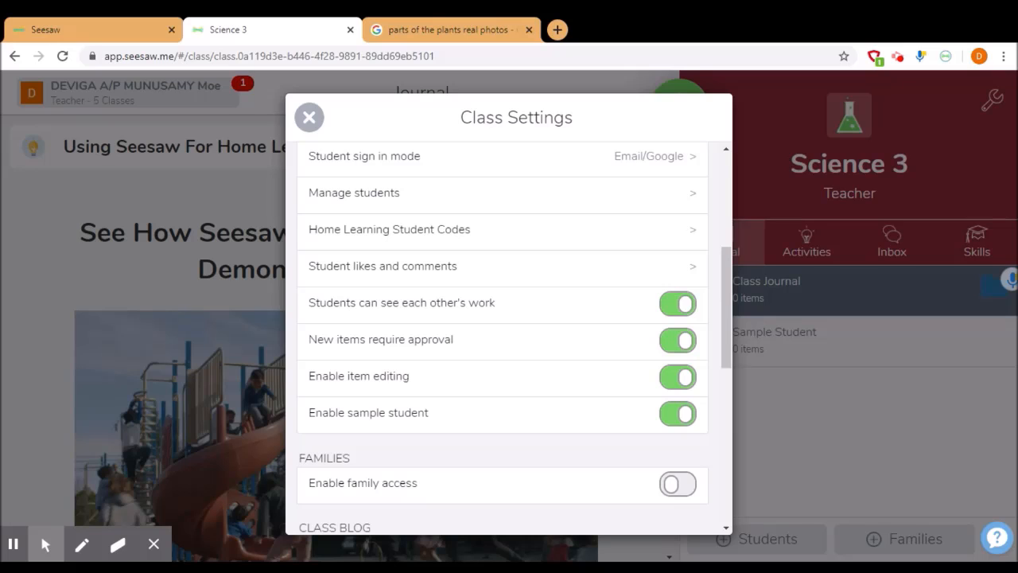
left_click(674, 310)
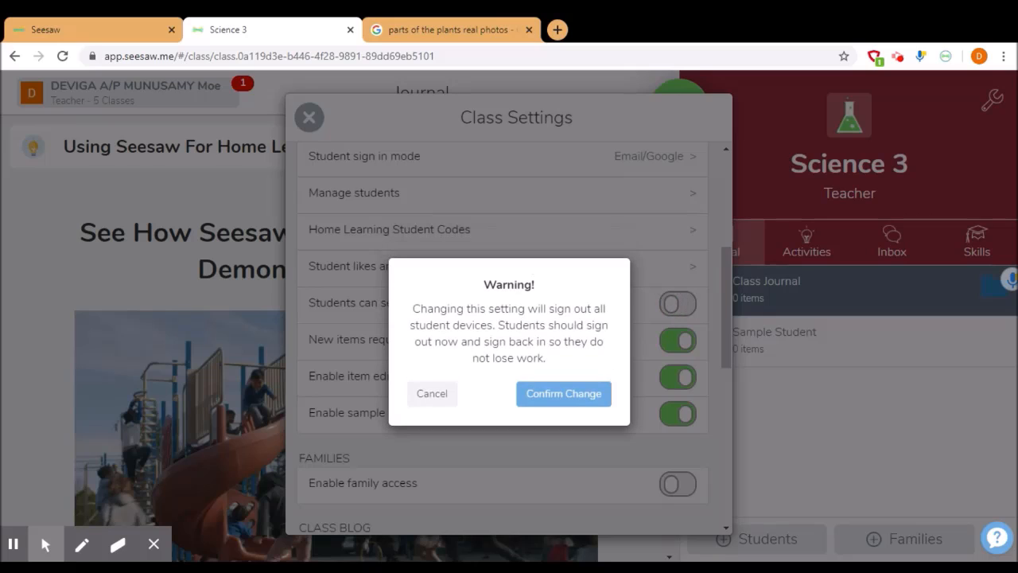
left_click(565, 398)
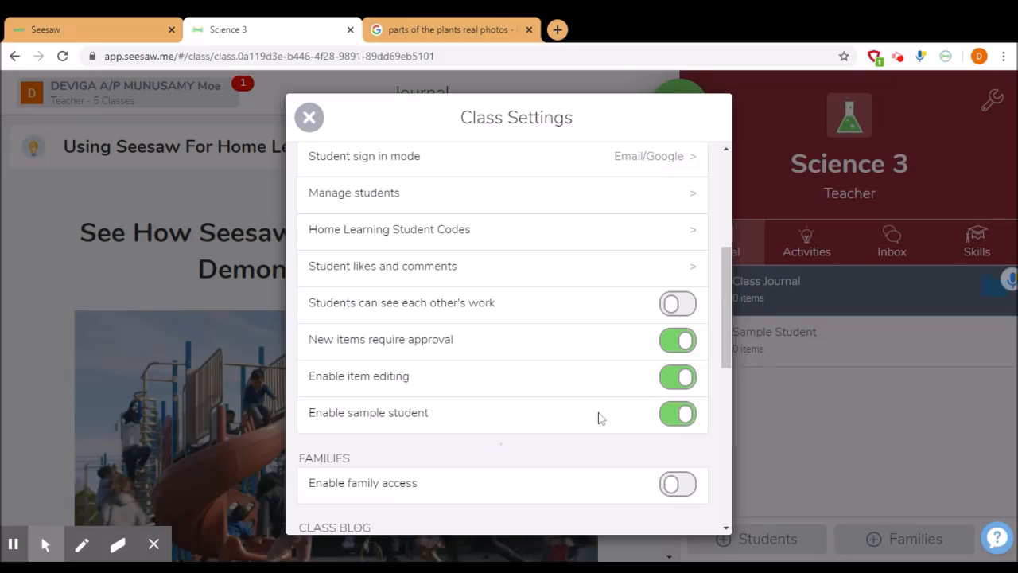
Create a yellow class folder named Experiments and return to the class settings.
scroll(672, 418, "down", 1)
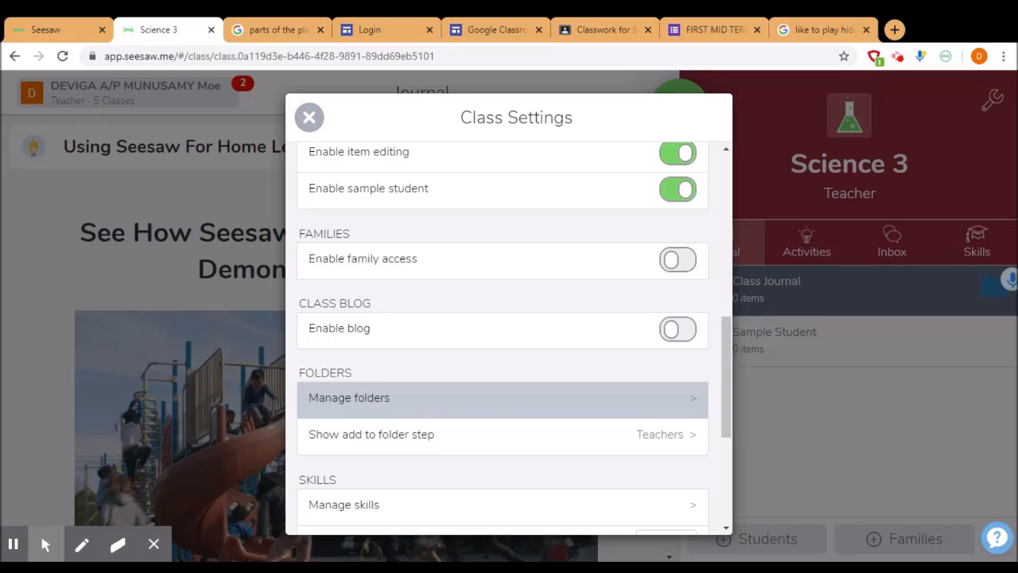
left_click(493, 404)
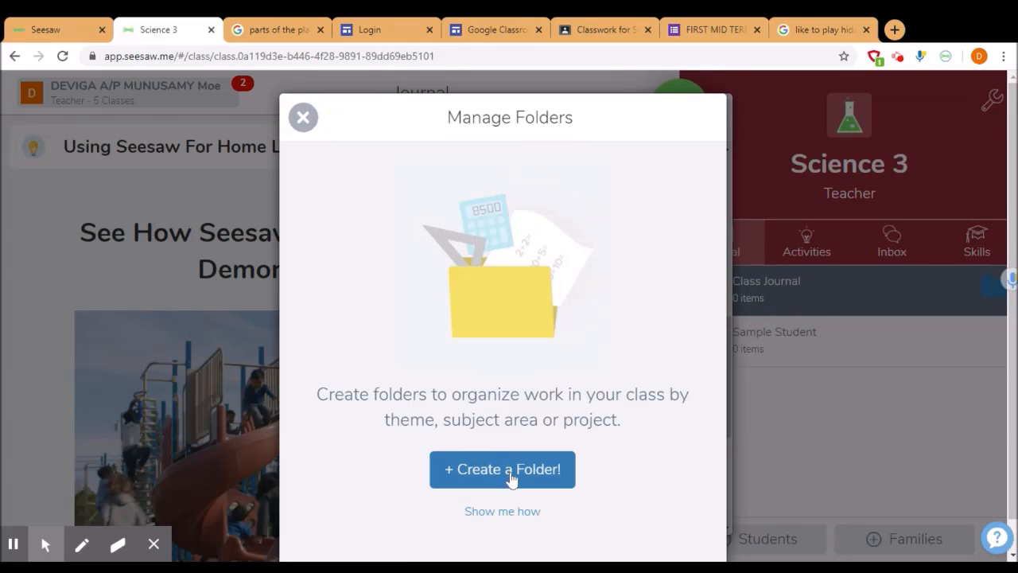
left_click(511, 475)
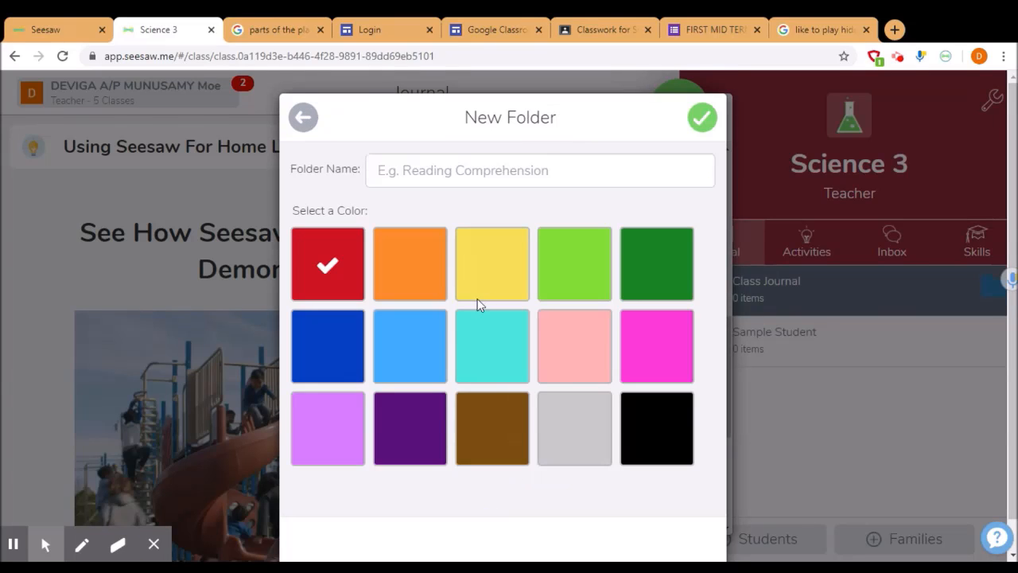
left_click(454, 182)
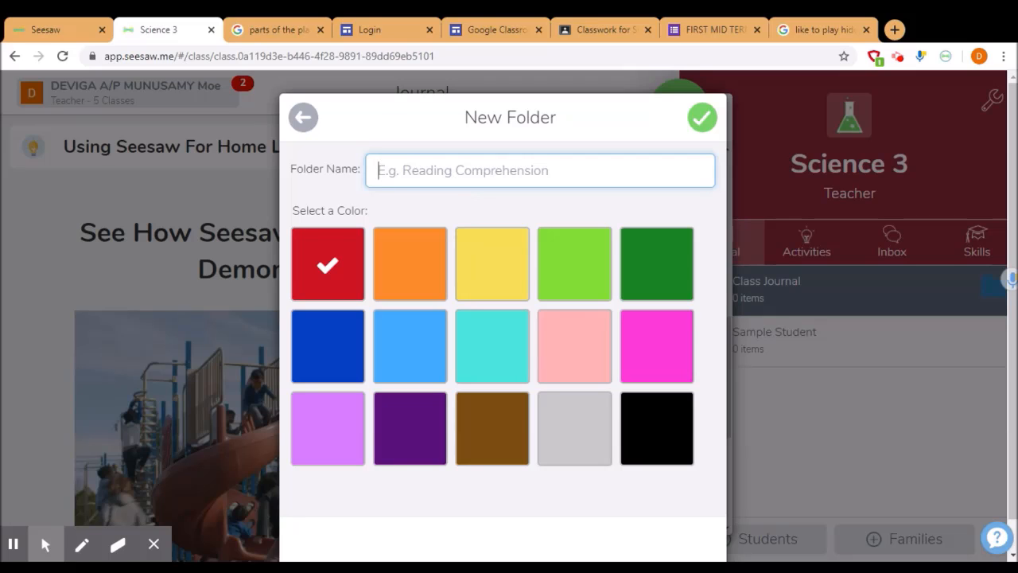
type("e")
key("BackSpace")
type("Exp")
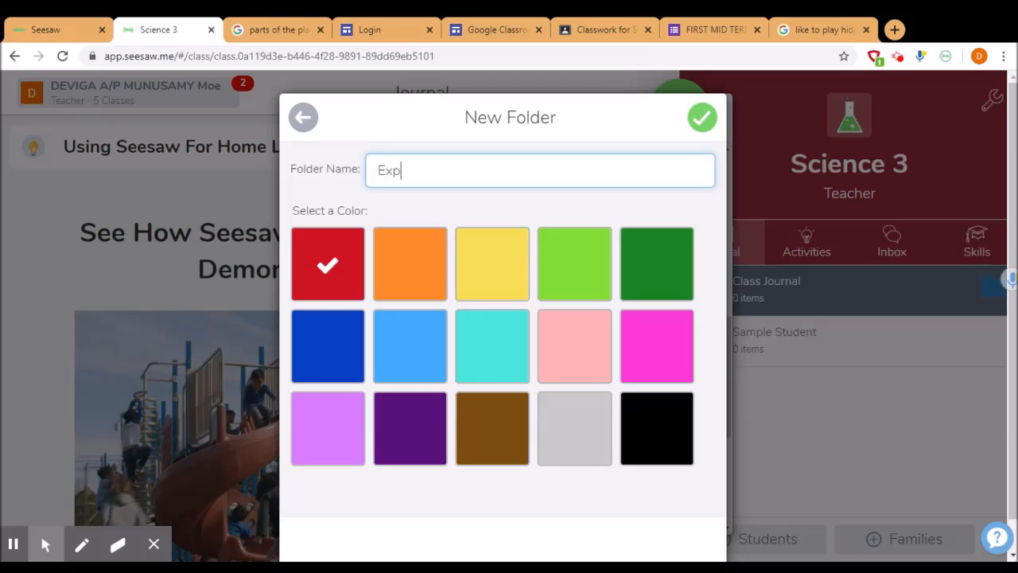
type("eriments")
left_click(493, 288)
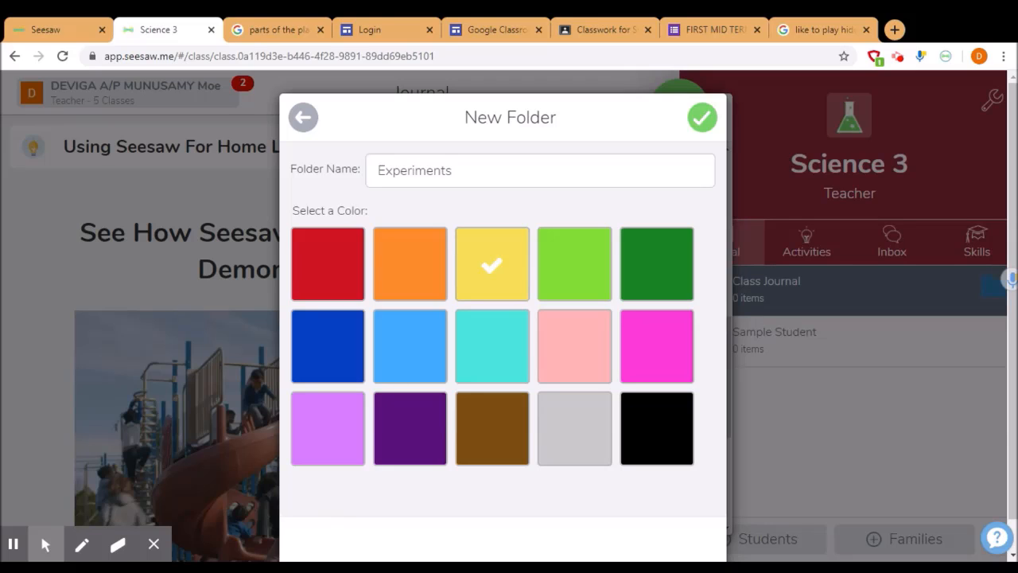
left_click(701, 121)
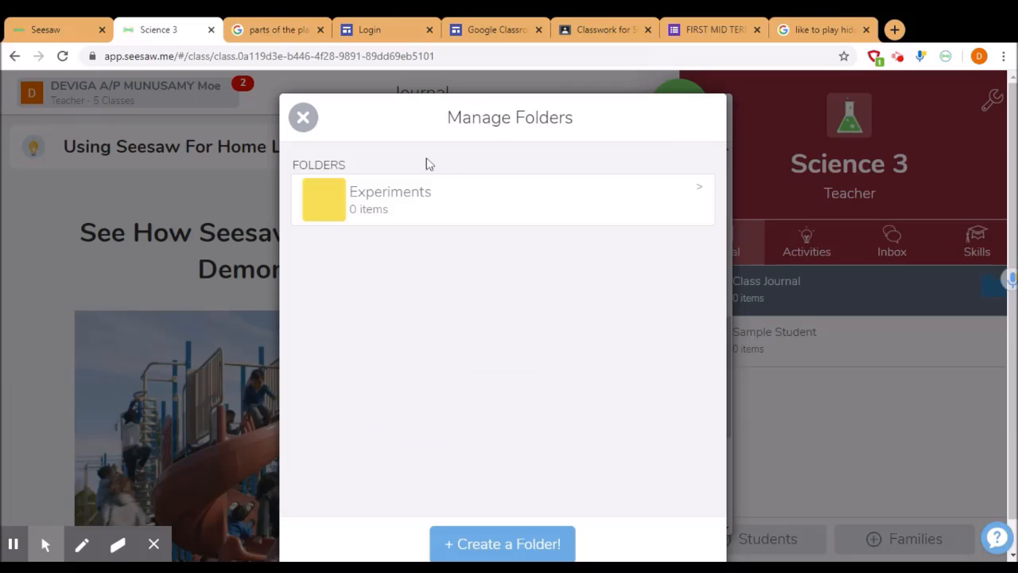
left_click(303, 117)
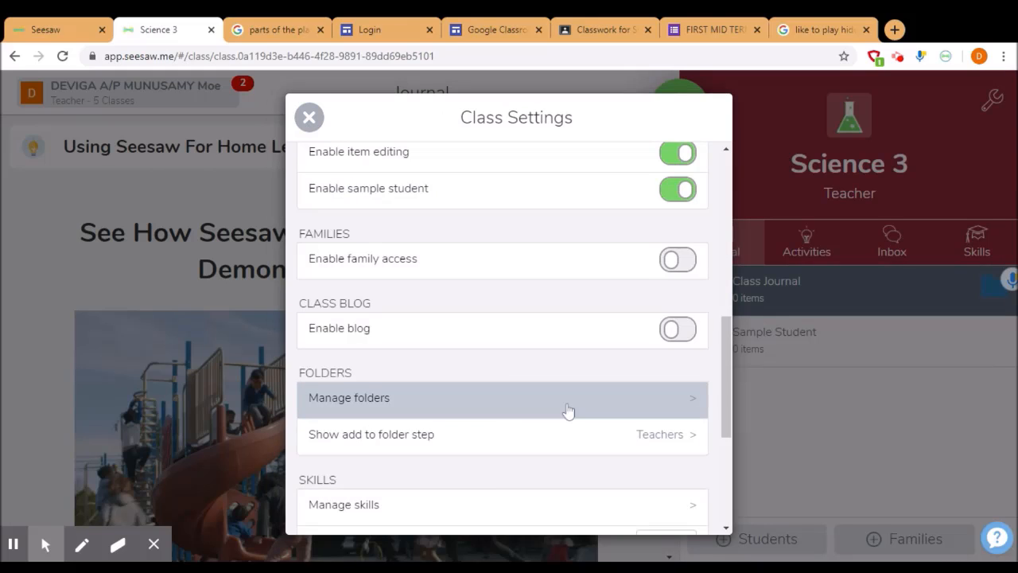
Set the add to folder step to show for Students & Teachers and return to the class settings.
left_click(528, 448)
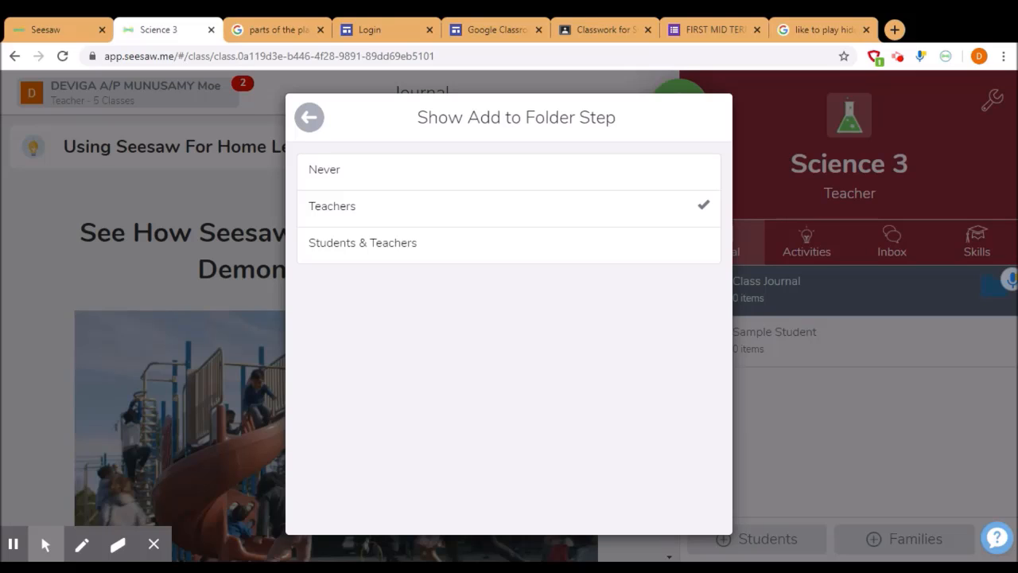
left_click(399, 249)
left_click(311, 119)
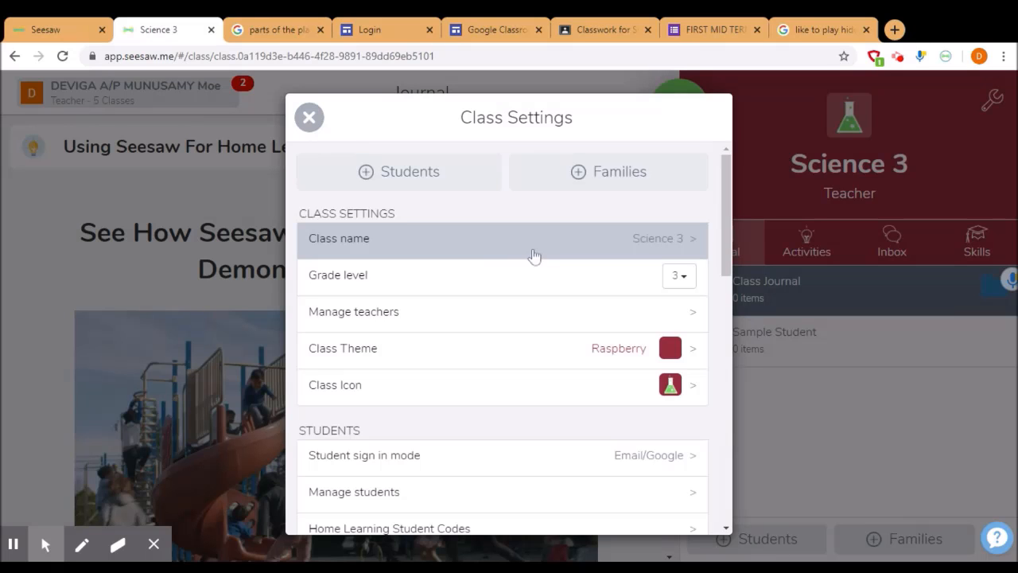
Review the class's skills management page and its skills rating scale and color scheme options without altering them.
scroll(575, 362, "down", 3)
scroll(575, 370, "down", 6)
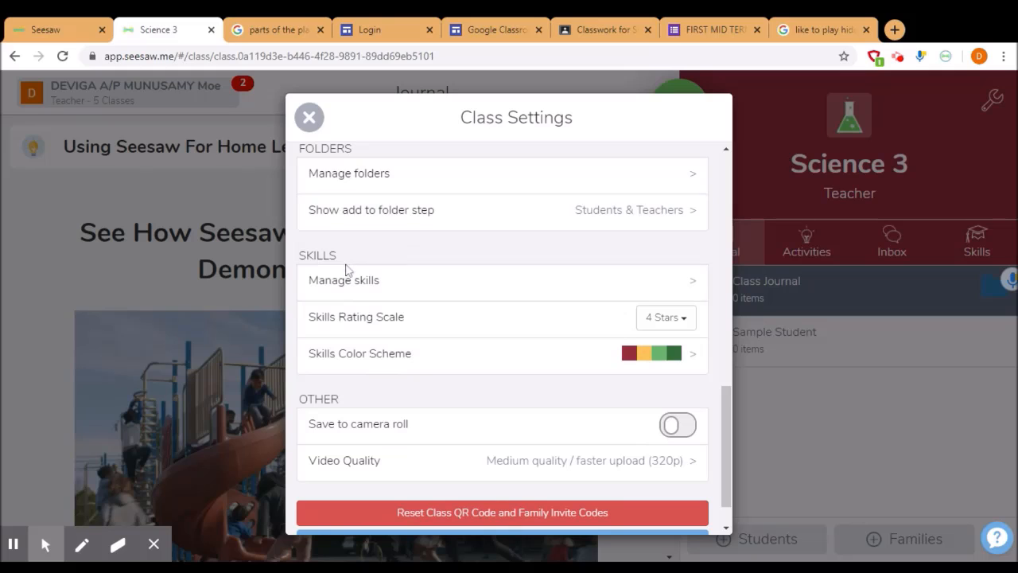
left_click(411, 290)
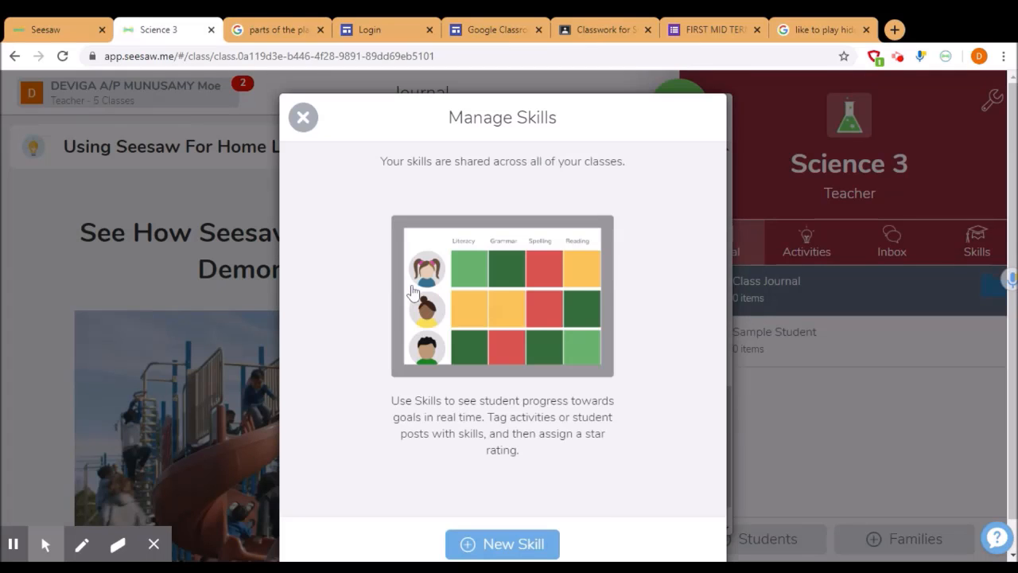
scroll(668, 343, "down", 1)
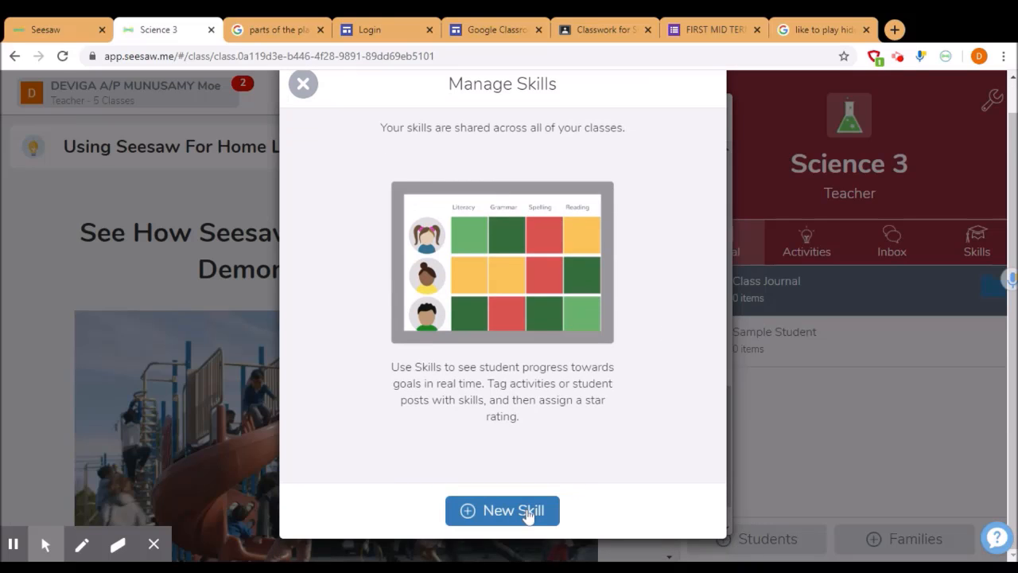
left_click(311, 94)
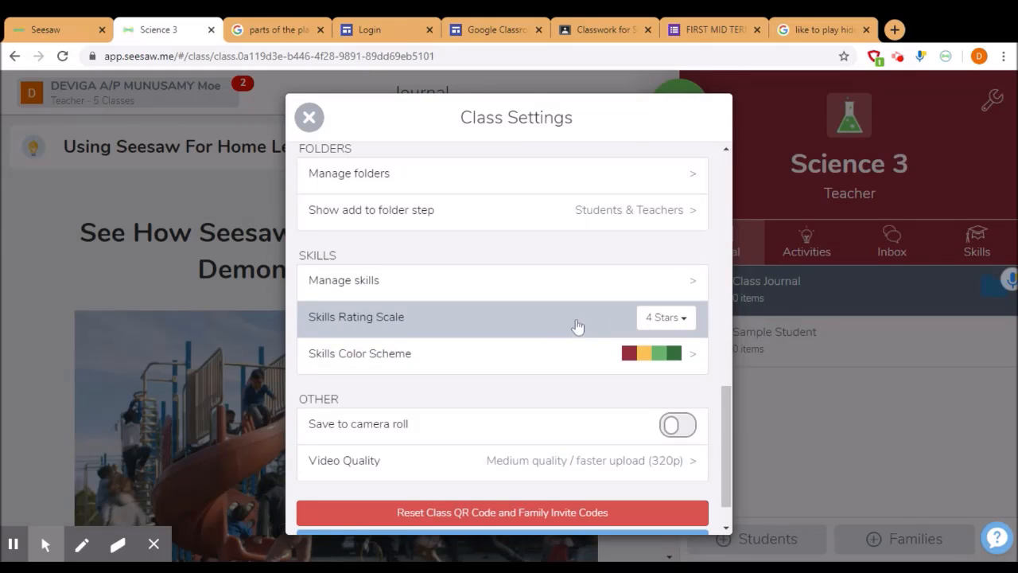
left_click(663, 317)
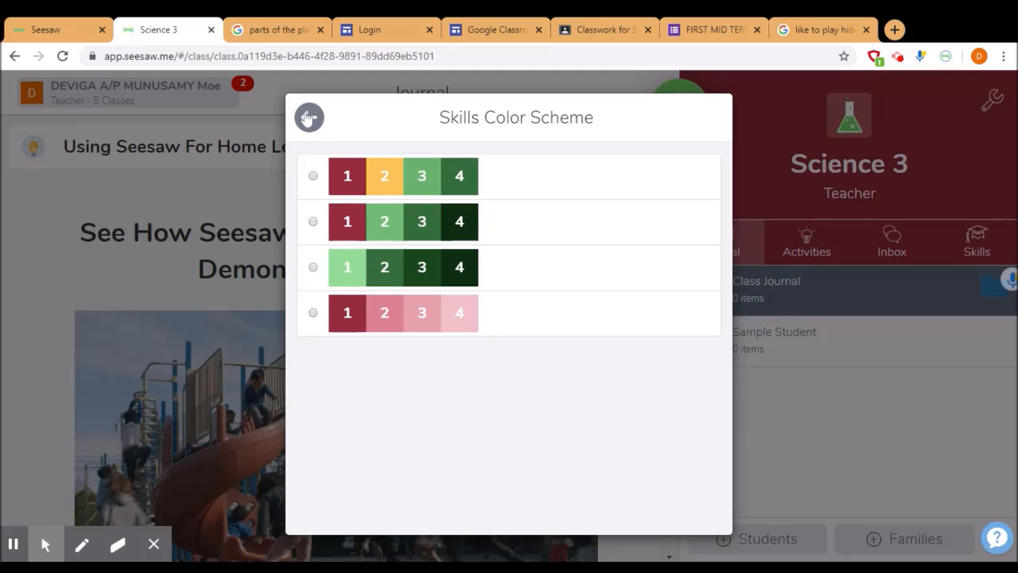
left_click(308, 117)
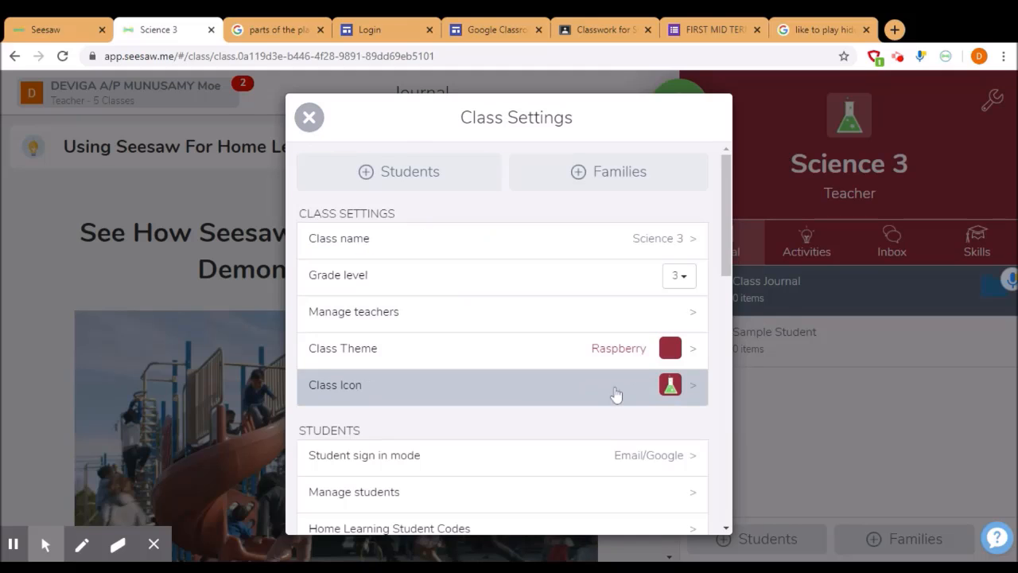
Review the class's video quality options without altering them and return to the final section of the class settings.
scroll(620, 393, "down", 10)
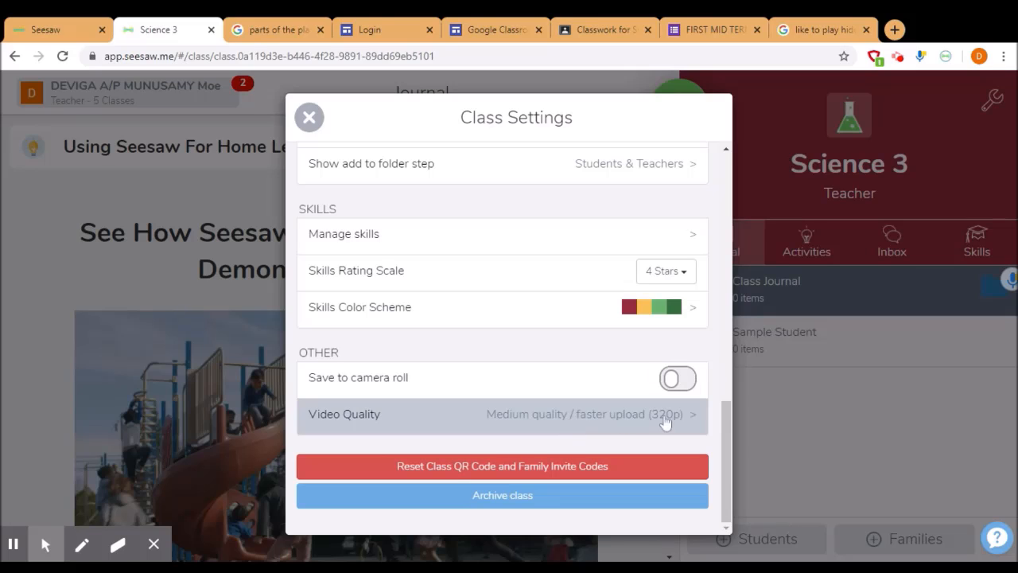
left_click(692, 418)
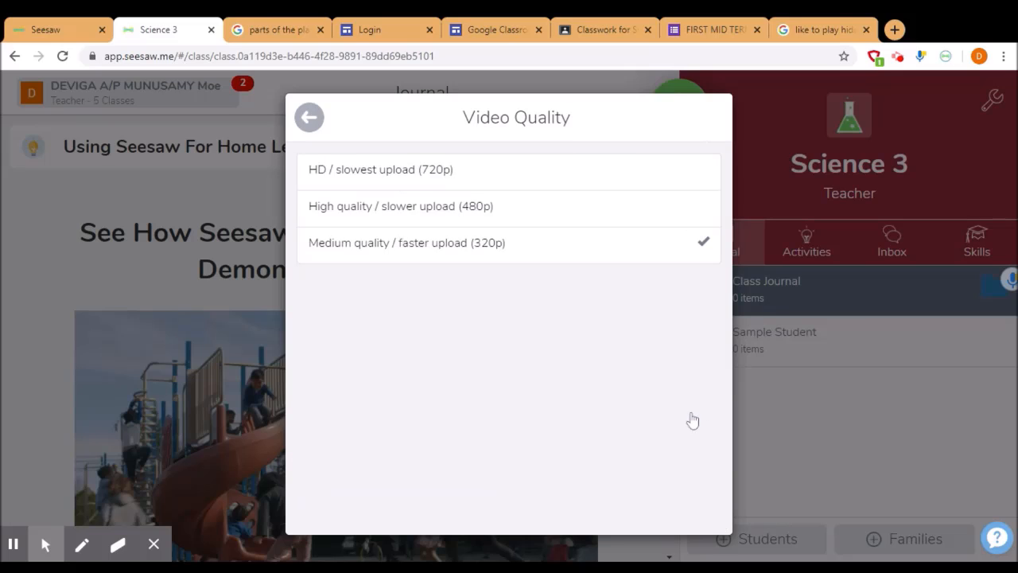
left_click(310, 116)
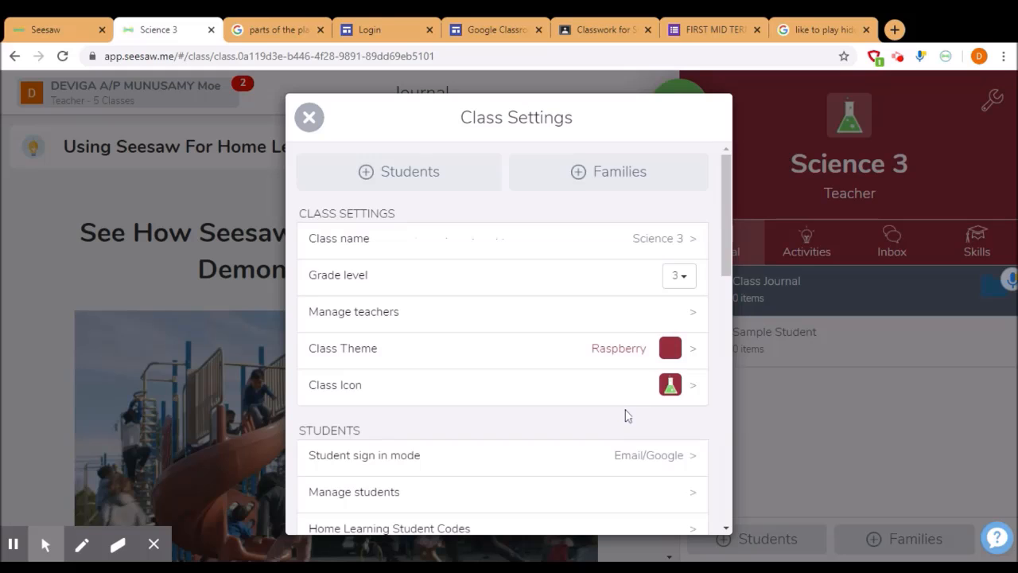
scroll(613, 435, "down", 15)
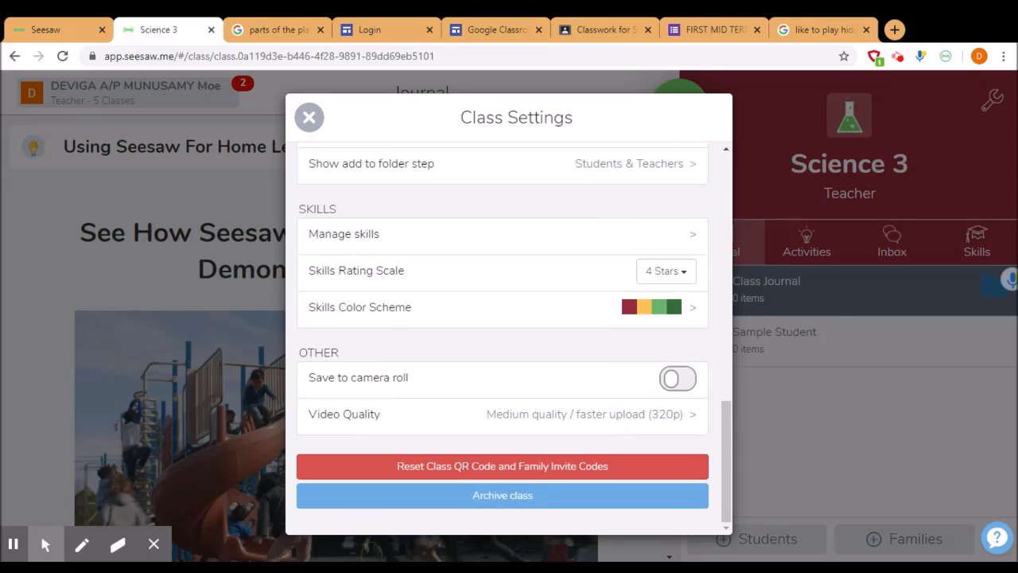